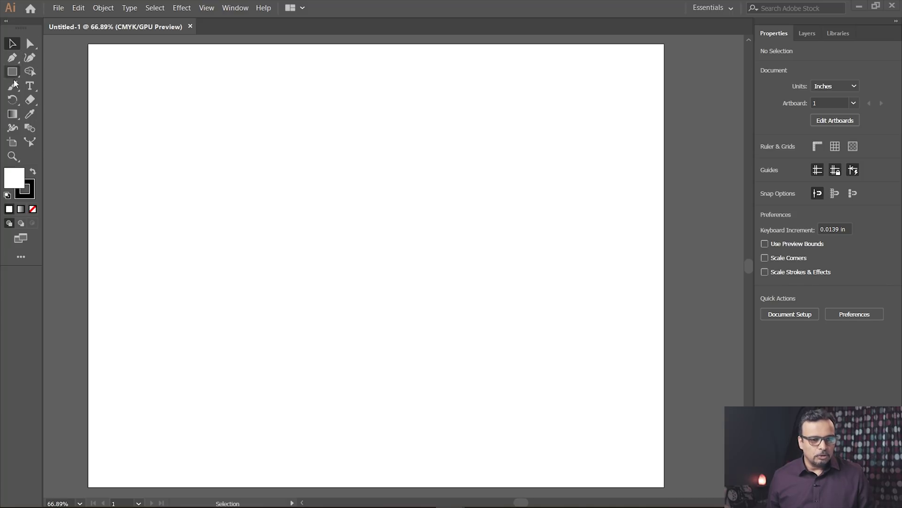
# Switch the toolbar from the Basic set to the Advanced tool set via the Edit Toolbar drawer menu.
pyautogui.click(30, 256)
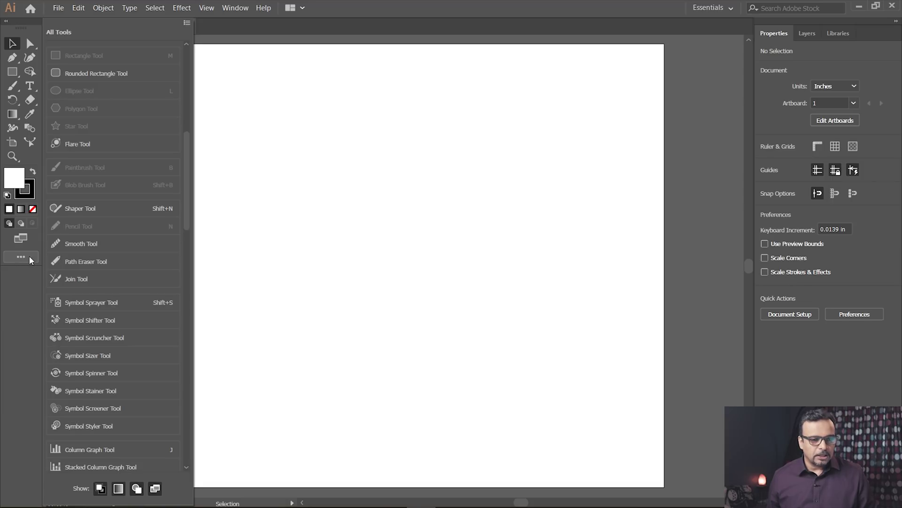
pyautogui.click(187, 24)
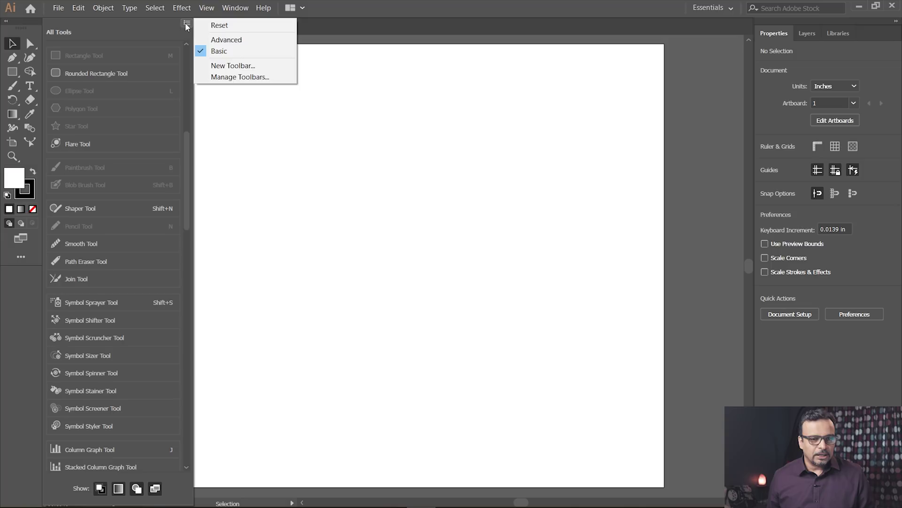
pyautogui.click(232, 39)
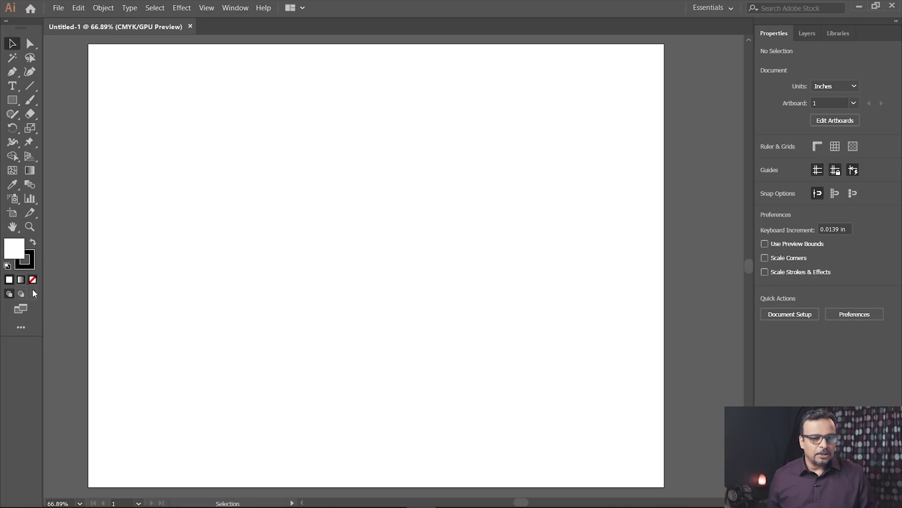
# Drag the Slice, Hand and Print Tiling tools off the toolbar into the All Tools drawer.
pyautogui.click(20, 329)
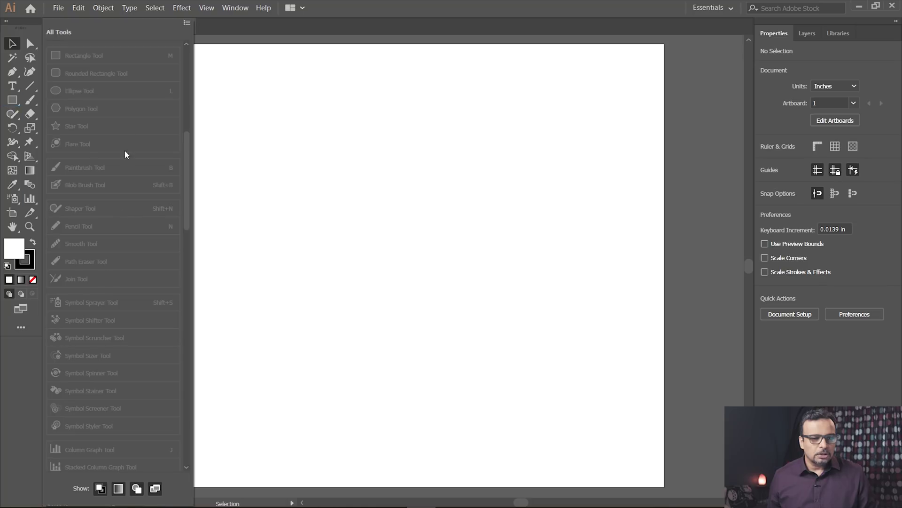
pyautogui.click(29, 213)
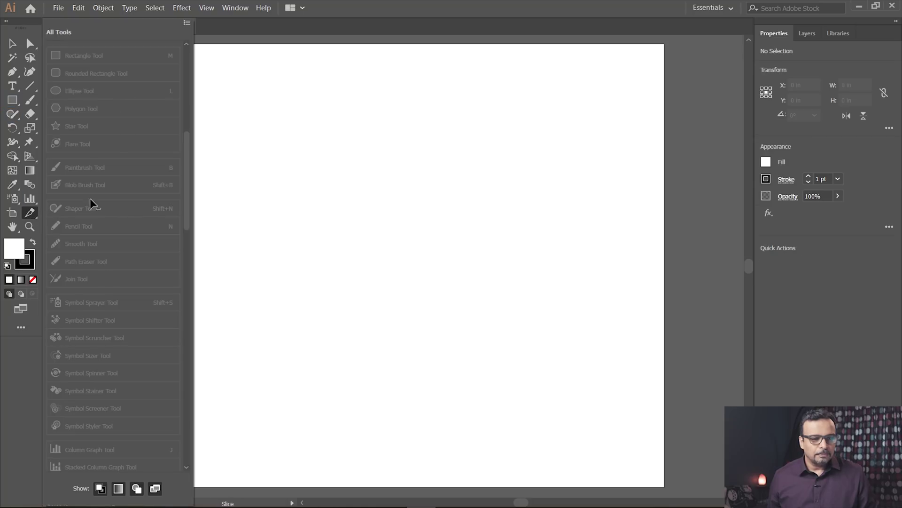
pyautogui.moveTo(30, 213); pyautogui.dragTo(84, 211)
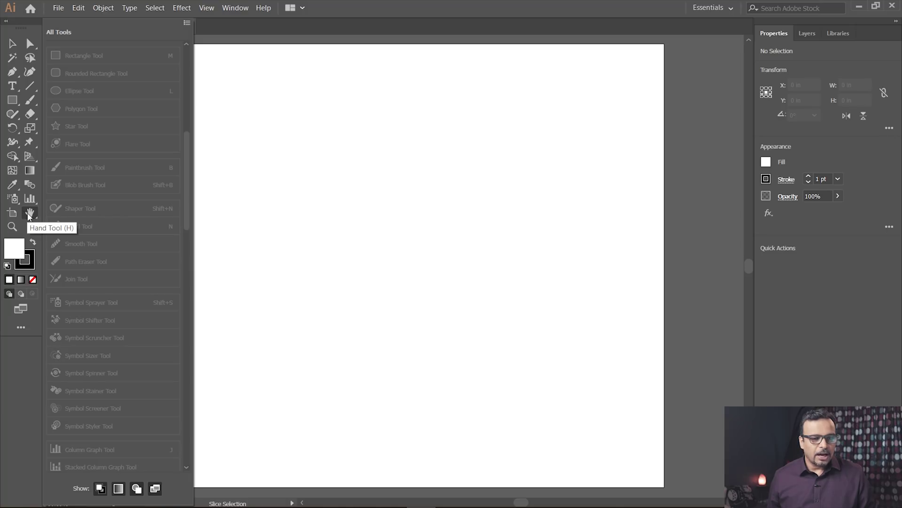
pyautogui.moveTo(29, 215); pyautogui.dragTo(91, 201)
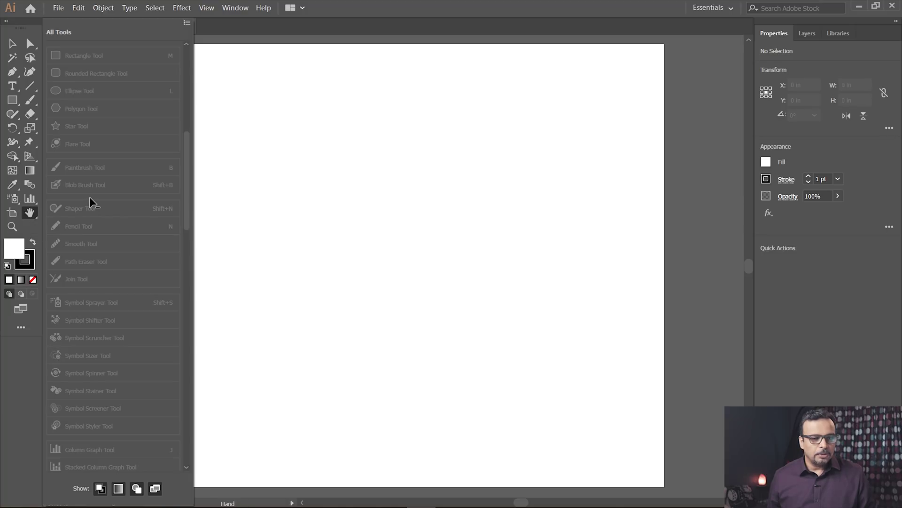
pyautogui.click(30, 214)
pyautogui.moveTo(29, 215); pyautogui.dragTo(85, 209)
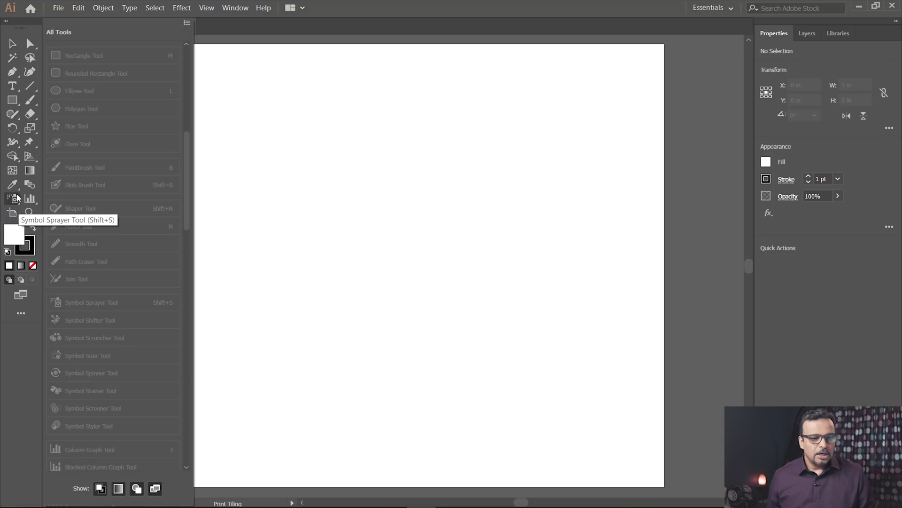
# Cycle the graph tool group through to Radar Graph and remove the graph tools from the toolbar.
pyautogui.click(29, 201)
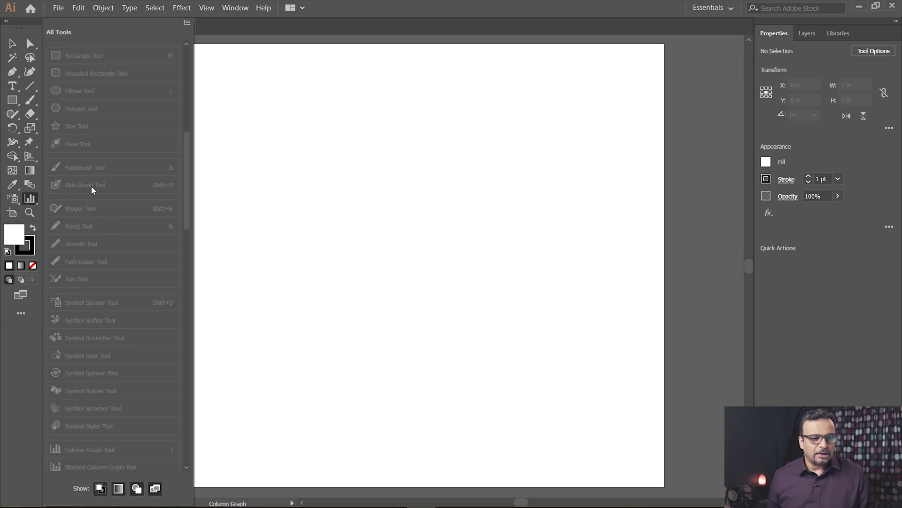
pyautogui.keyDown('alt'); pyautogui.click(29, 201); pyautogui.keyUp('alt')
pyautogui.keyDown('alt'); pyautogui.click(30, 202); pyautogui.keyUp('alt')
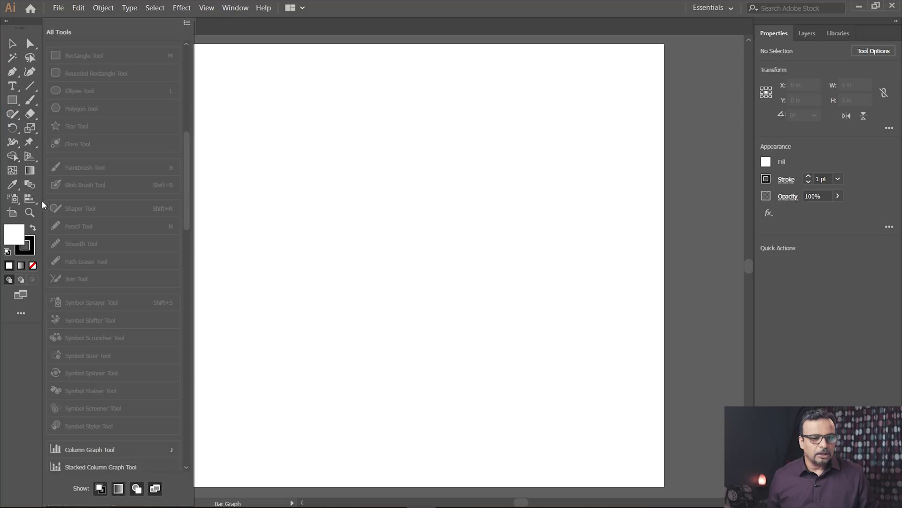
pyautogui.keyDown('alt'); pyautogui.click(29, 201); pyautogui.keyUp('alt')
pyautogui.keyDown('alt'); pyautogui.click(29, 201); pyautogui.keyUp('alt')
pyautogui.keyDown('alt'); pyautogui.click(29, 201); pyautogui.keyUp('alt')
pyautogui.keyDown('alt'); pyautogui.click(29, 201); pyautogui.keyUp('alt')
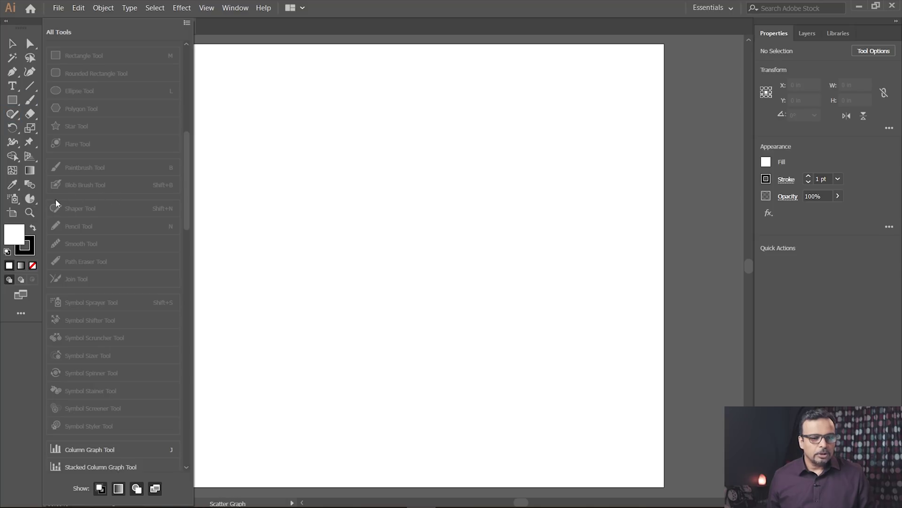
pyautogui.keyDown('alt'); pyautogui.click(29, 201); pyautogui.keyUp('alt')
pyautogui.keyDown('alt'); pyautogui.click(29, 201); pyautogui.keyUp('alt')
pyautogui.moveTo(31, 202); pyautogui.dragTo(43, 203)
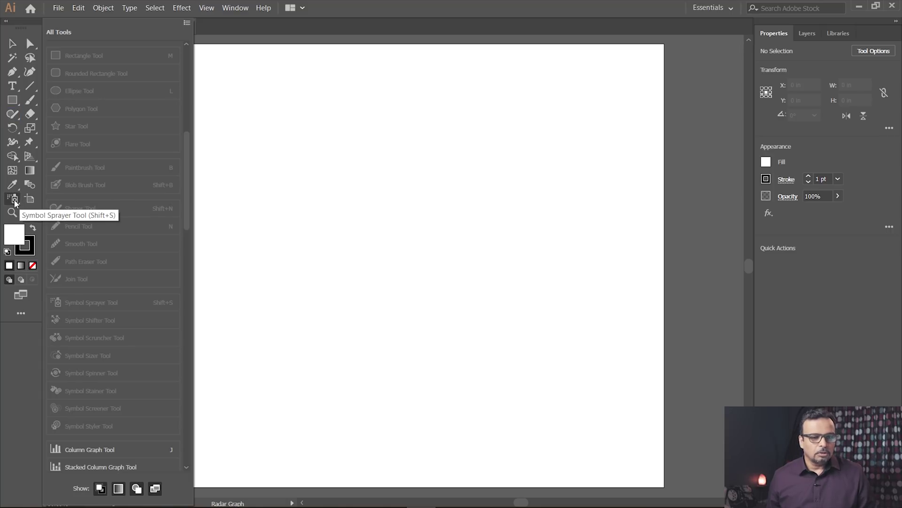
# Choose New Toolbar... from the drawer menu and name it with the user's name plus 'tools'.
pyautogui.click(12, 58)
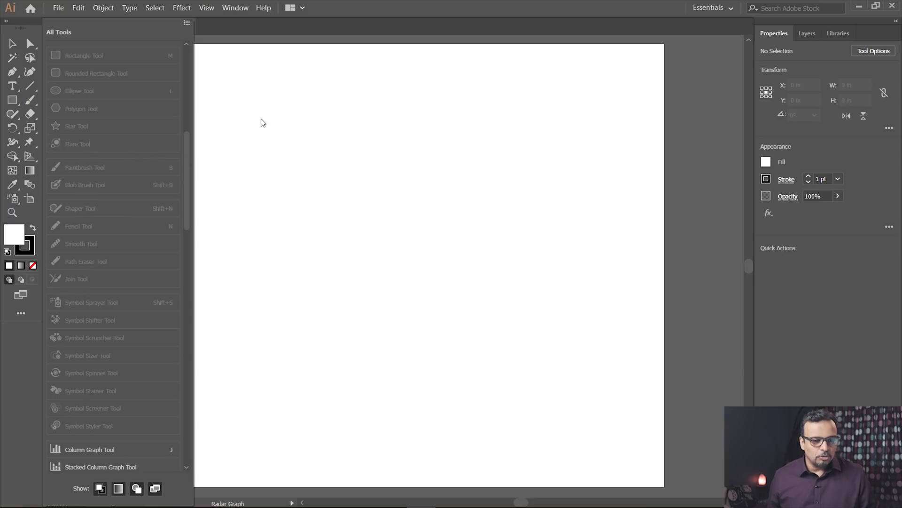
pyautogui.click(187, 23)
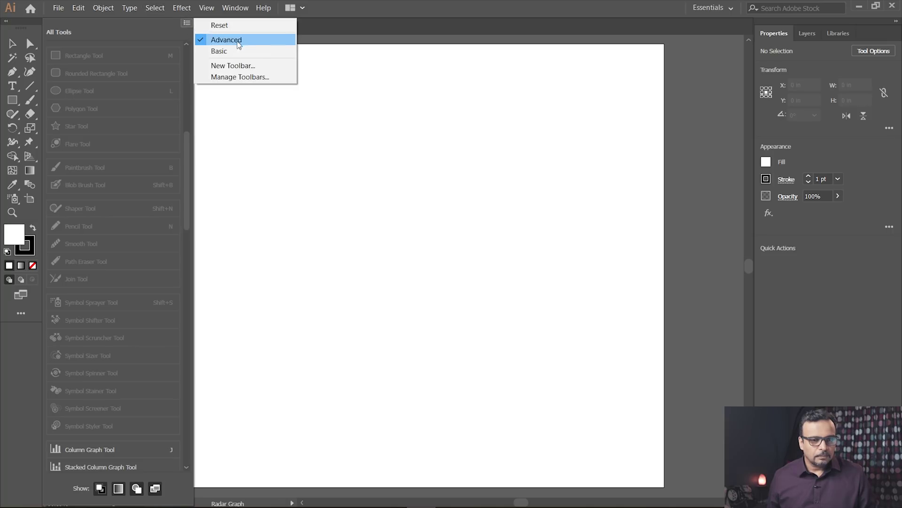
pyautogui.click(171, 27)
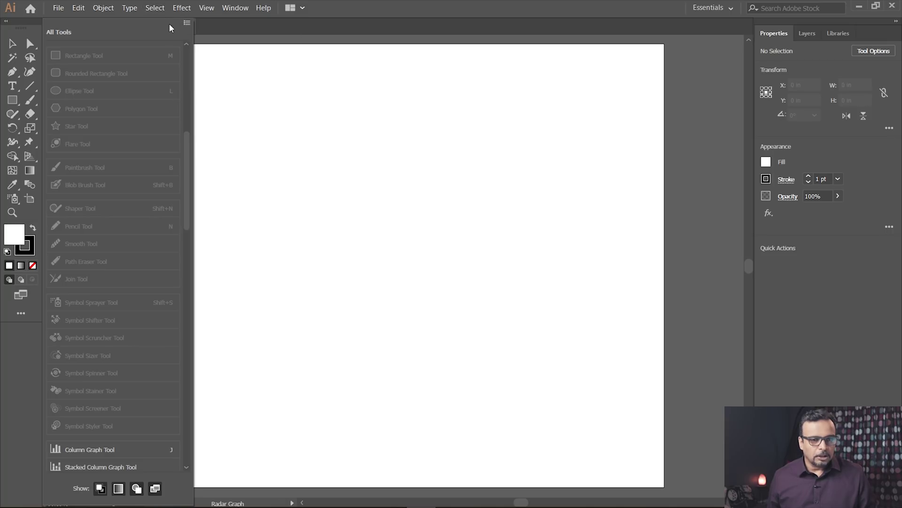
pyautogui.click(187, 23)
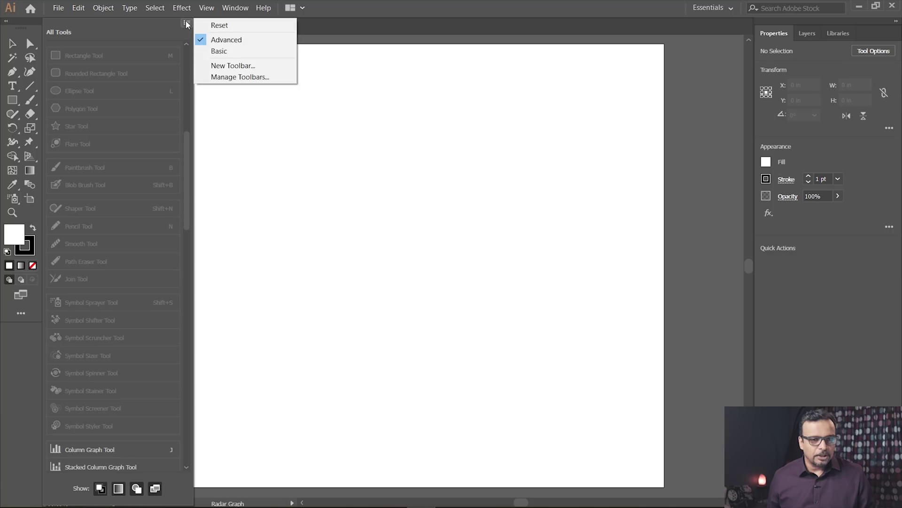
pyautogui.click(225, 65)
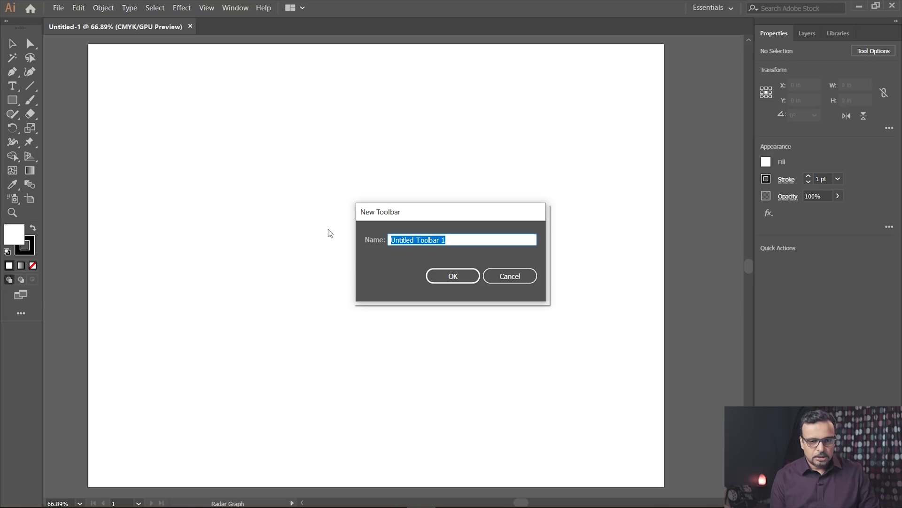
pyautogui.write('imran')
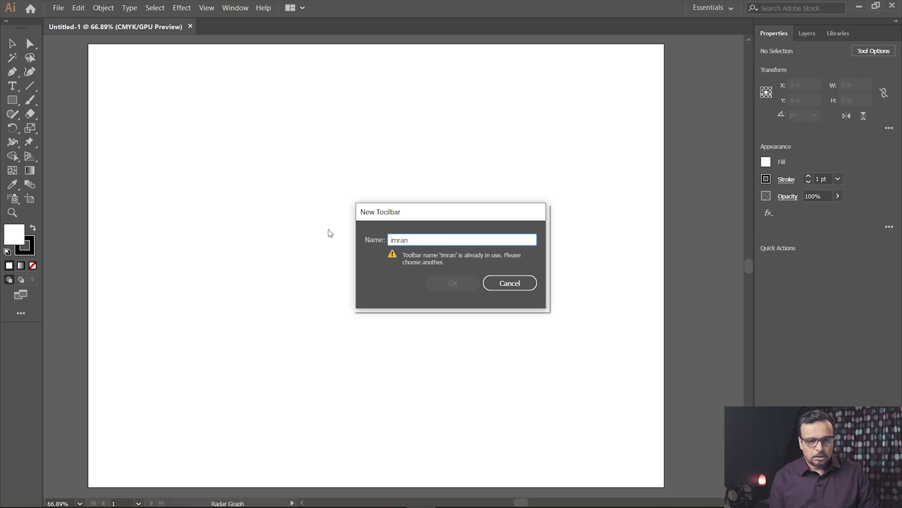
pyautogui.write(' tools')
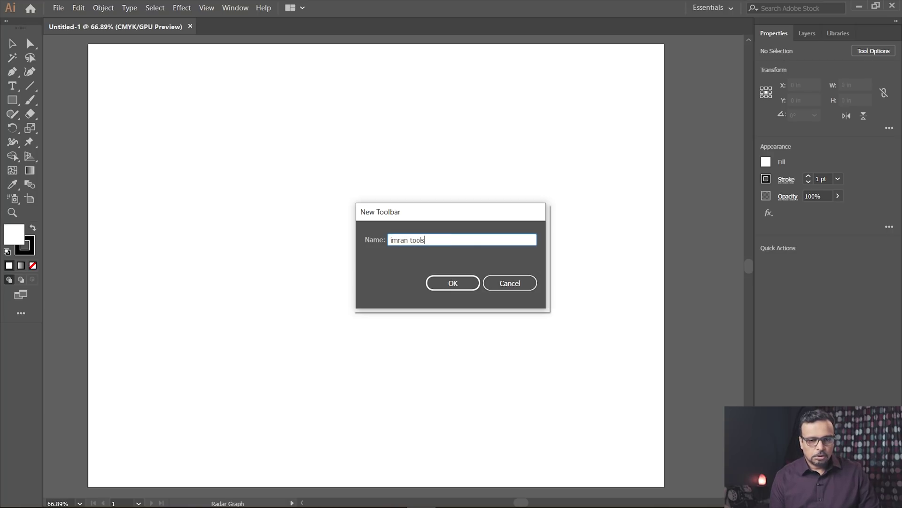
# Confirm the new empty toolbar and drag it by its grip next to the main Advanced toolbar.
pyautogui.click(454, 284)
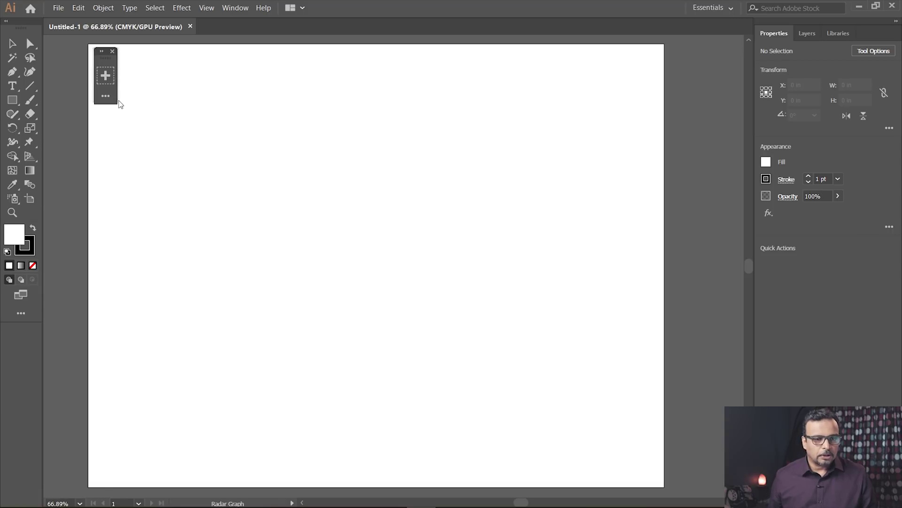
pyautogui.click(106, 97)
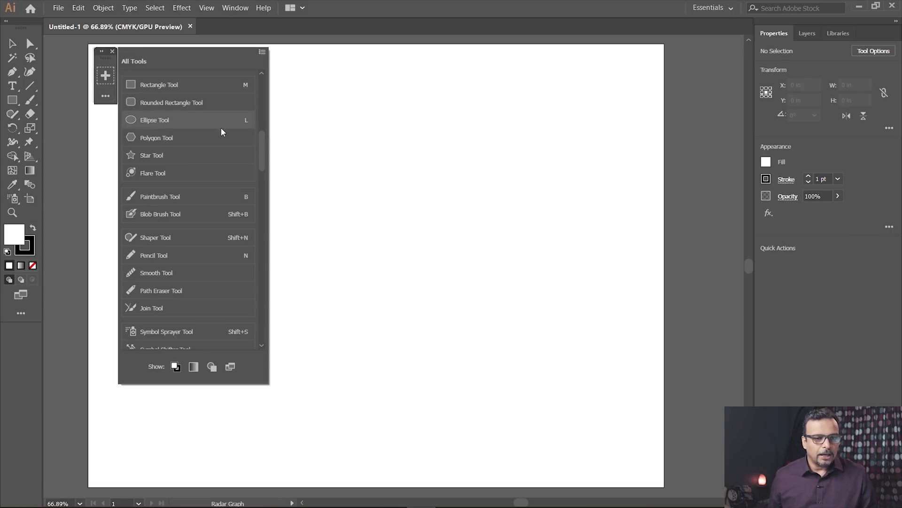
pyautogui.moveTo(266, 164)
pyautogui.mouseDown()
pyautogui.moveTo(254, 330)
pyautogui.moveTo(261, 91)
pyautogui.mouseUp()
pyautogui.click(105, 62)
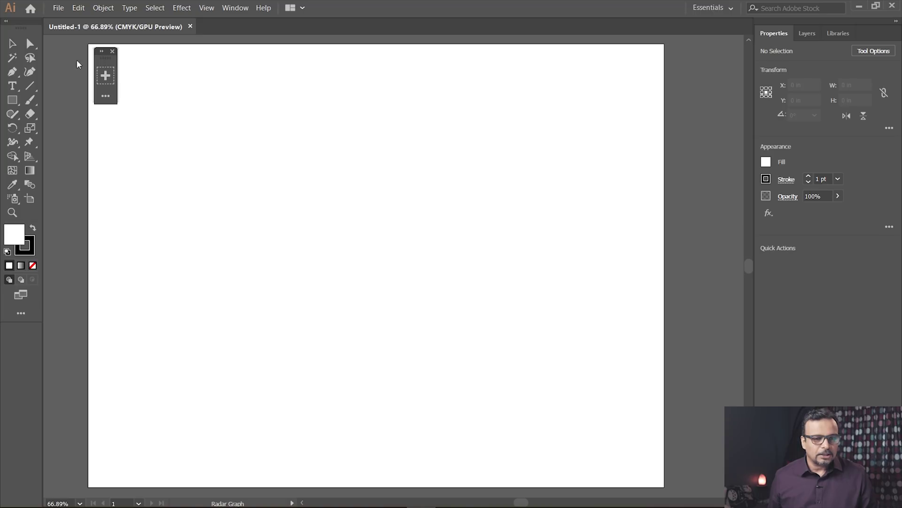
pyautogui.moveTo(104, 61); pyautogui.dragTo(58, 56)
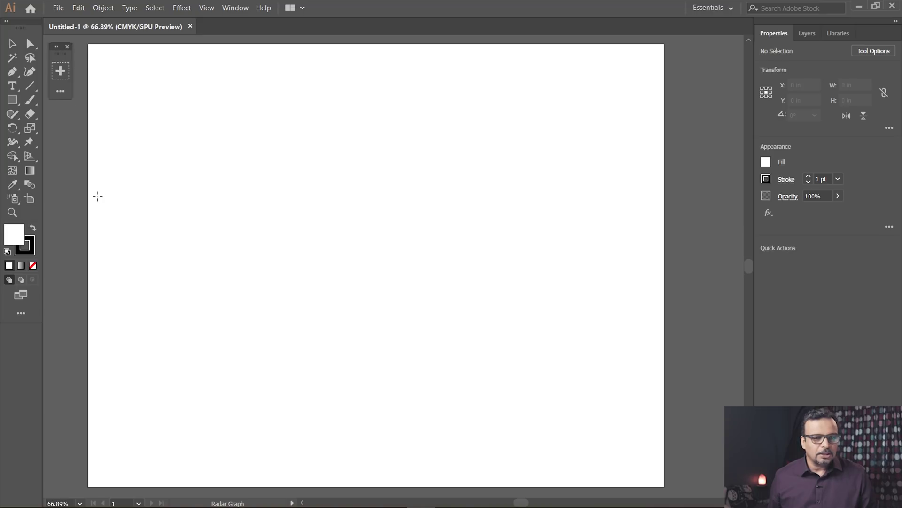